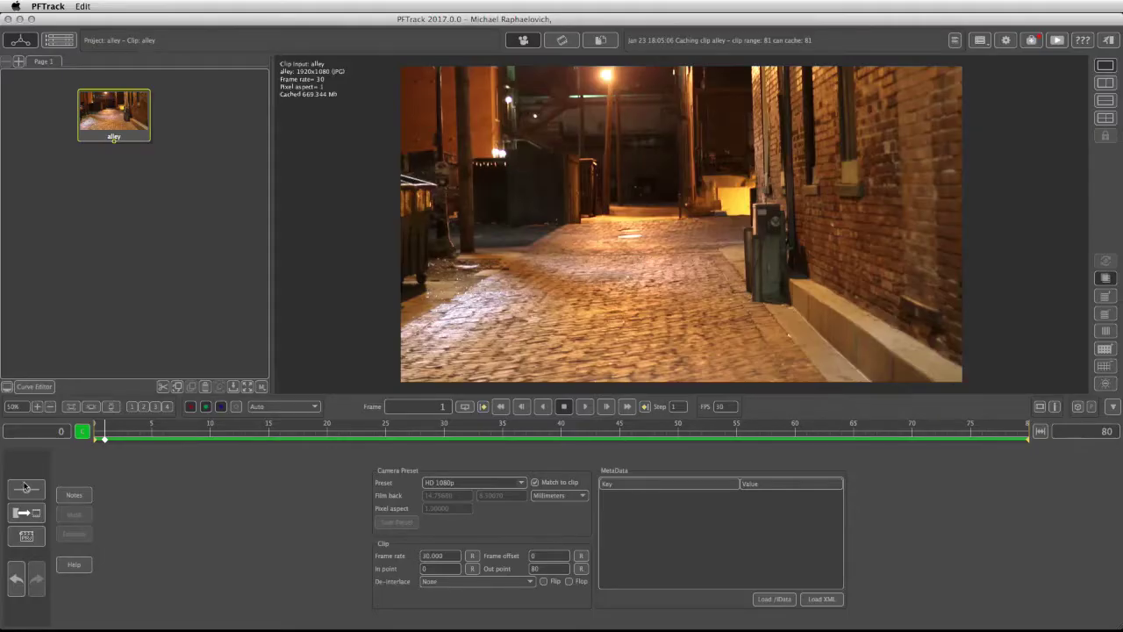
Add an Estimate Focal node from the Utilities nodes to the tree
click(26, 490)
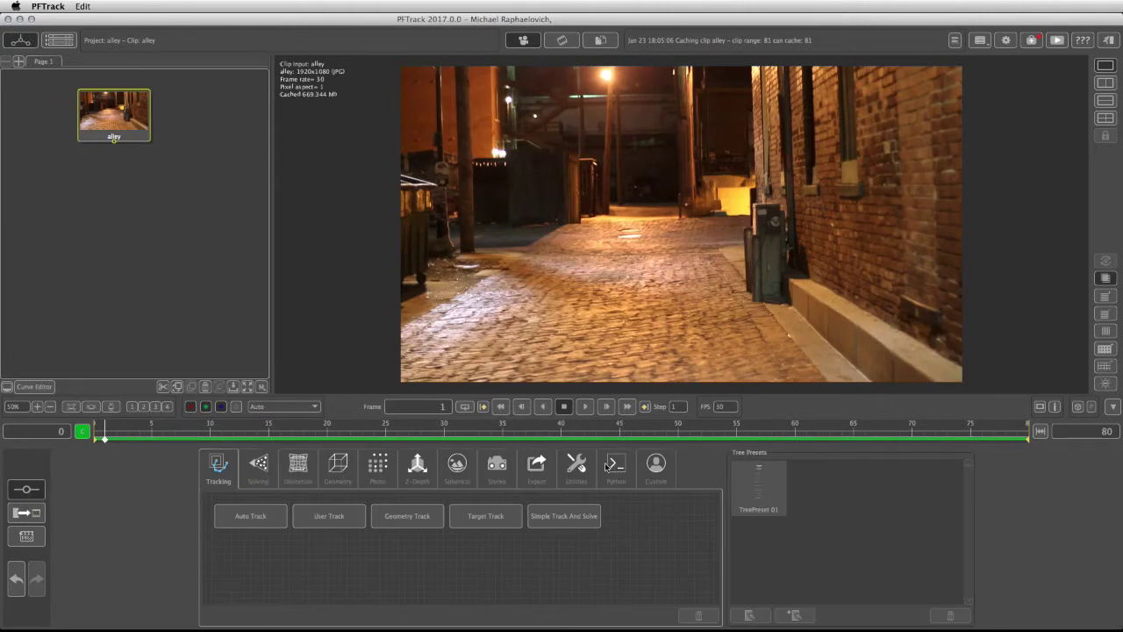
click(579, 469)
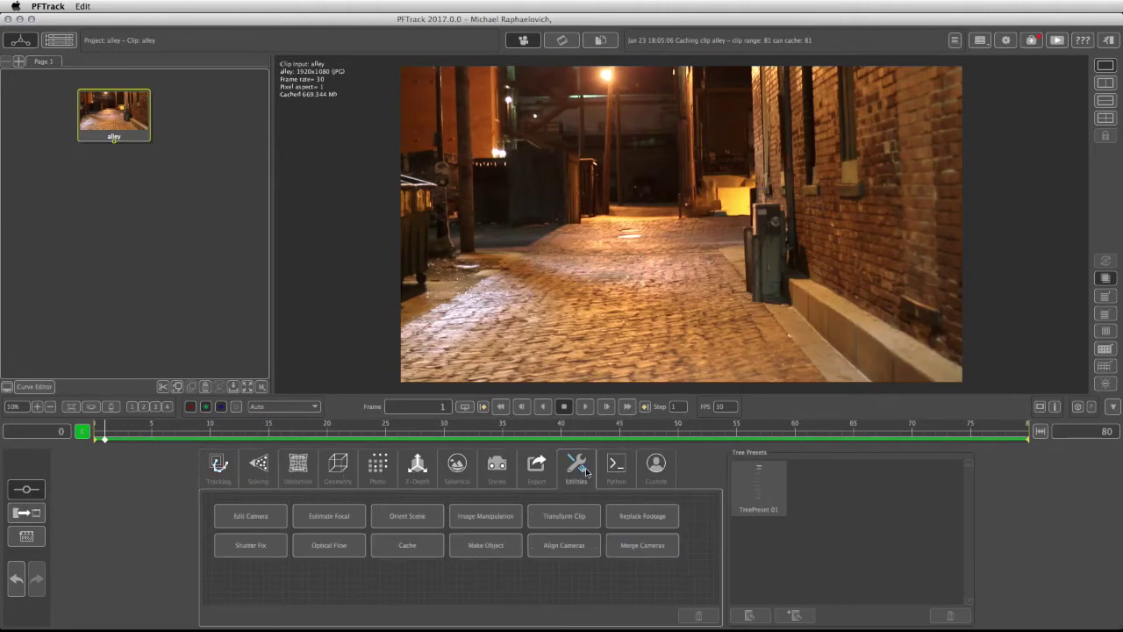
click(343, 520)
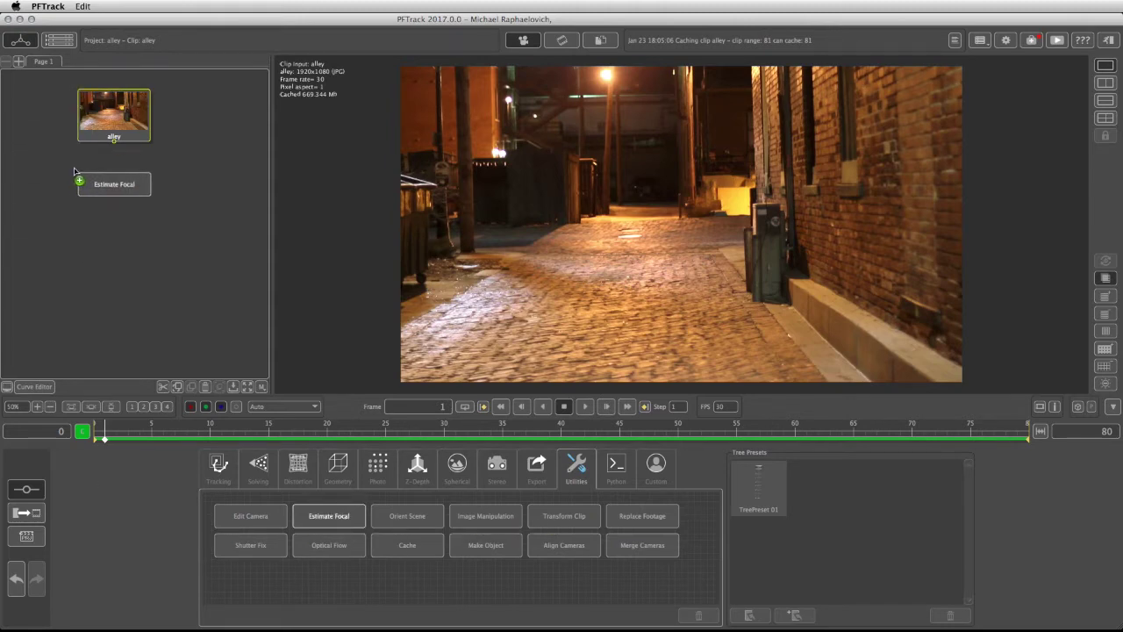
Attach Estimate Focal under the alley clip, with the ground grid and Z-axis lines hidden
click(75, 171)
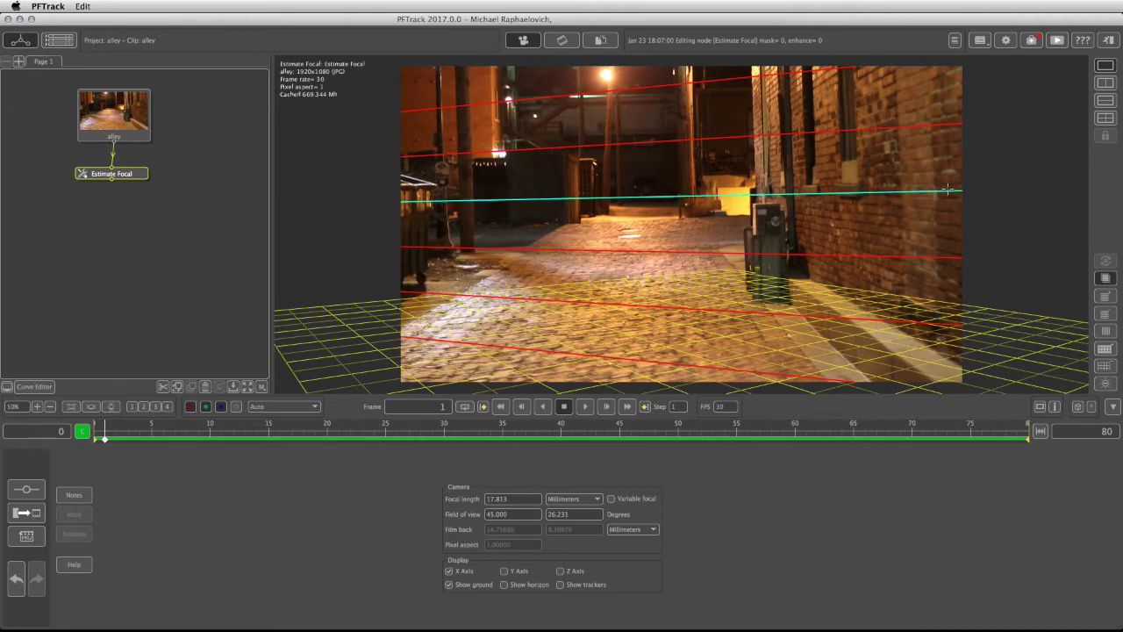
click(449, 585)
click(560, 571)
click(560, 571)
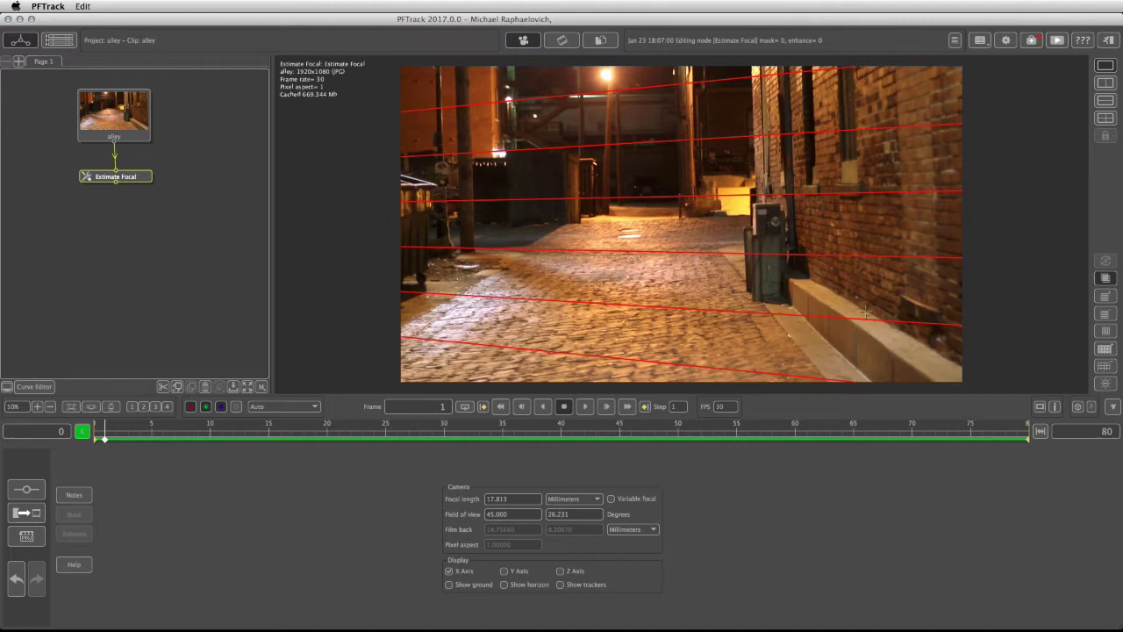
Align the red X-axis lines with the kerb and cobblestones so they converge down the alley
drag(866, 311, 802, 288)
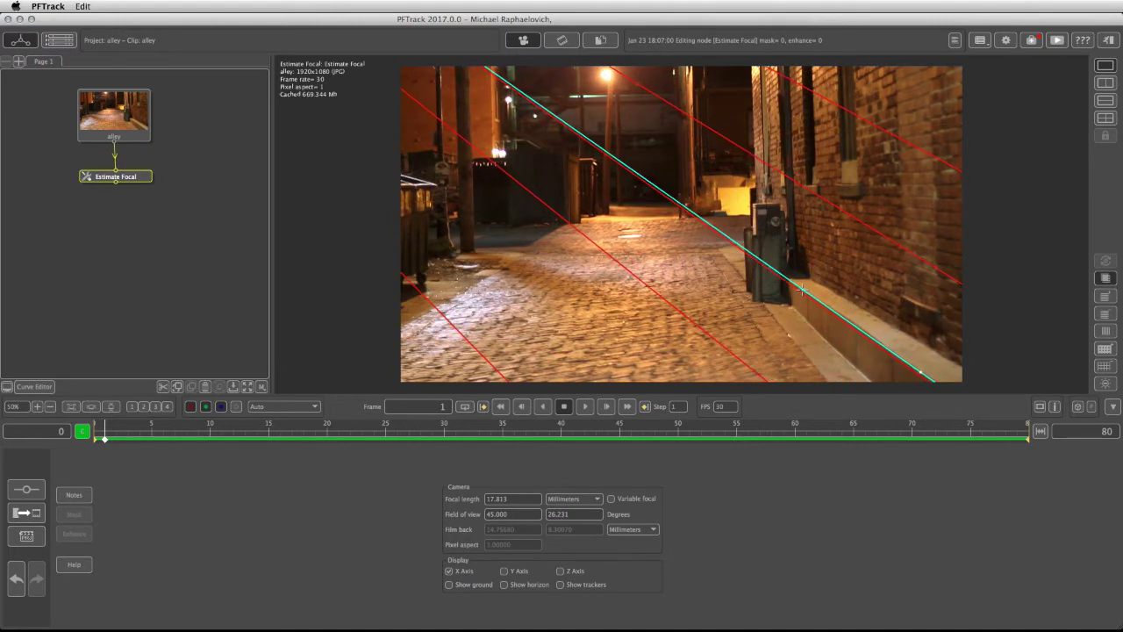
click(430, 297)
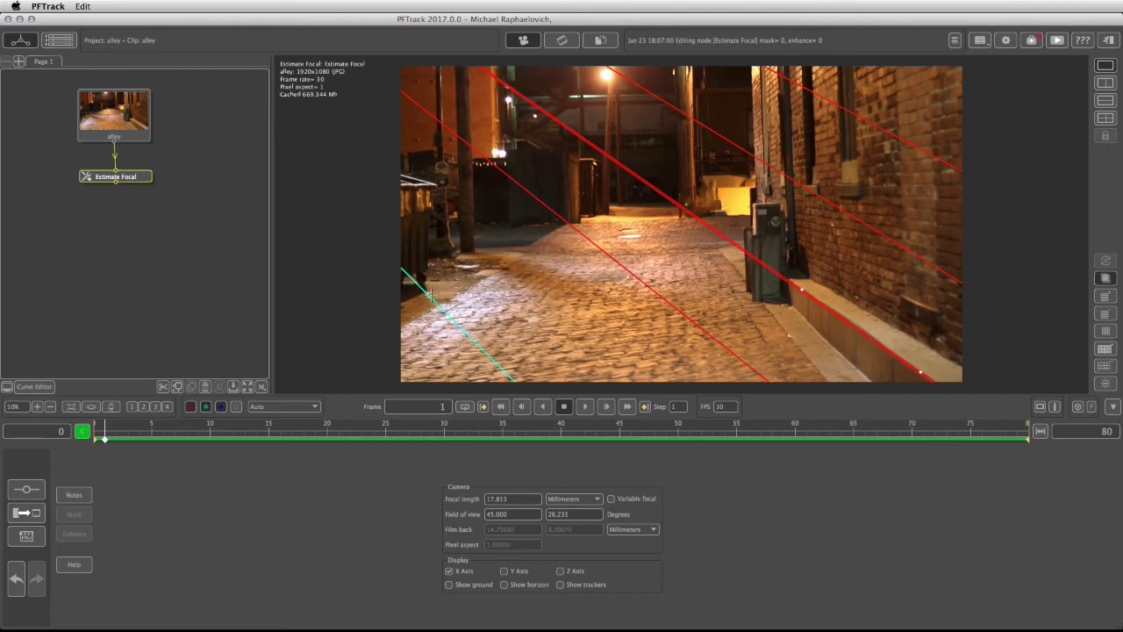
drag(430, 295, 426, 314)
drag(474, 364, 506, 261)
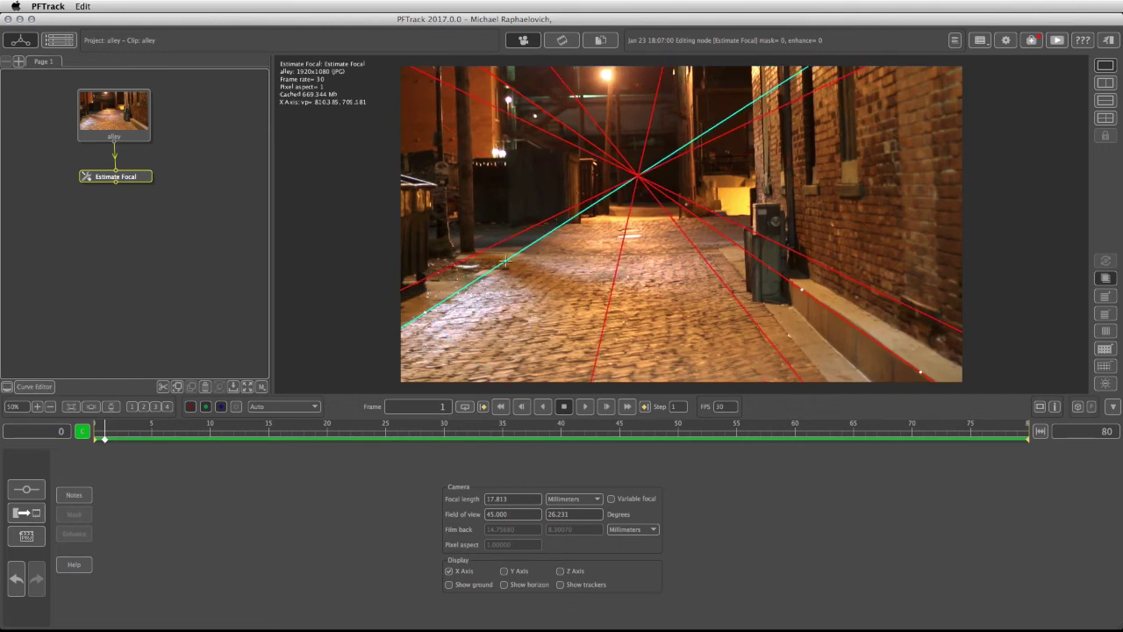
mouse_move(637, 160)
mouse_down()
mouse_move(650, 167)
mouse_move(628, 167)
mouse_move(639, 176)
mouse_move(651, 169)
mouse_move(638, 175)
mouse_up()
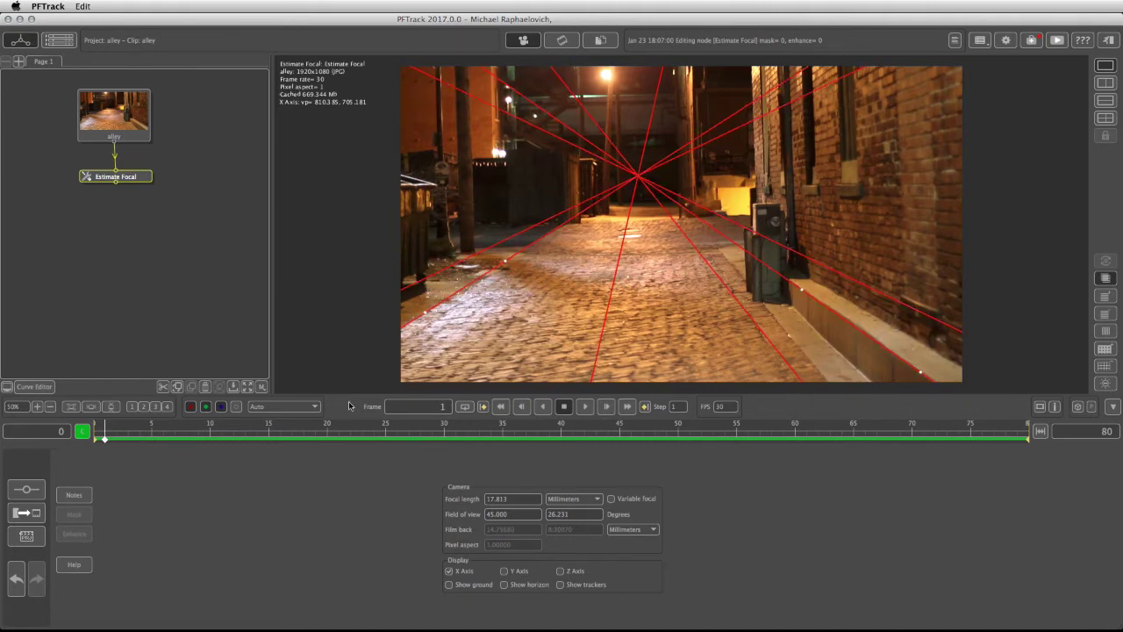
Hide the X-axis lines and set the green Y-axis lines vertical, solving focal length to 33.997 mm
click(450, 572)
click(505, 571)
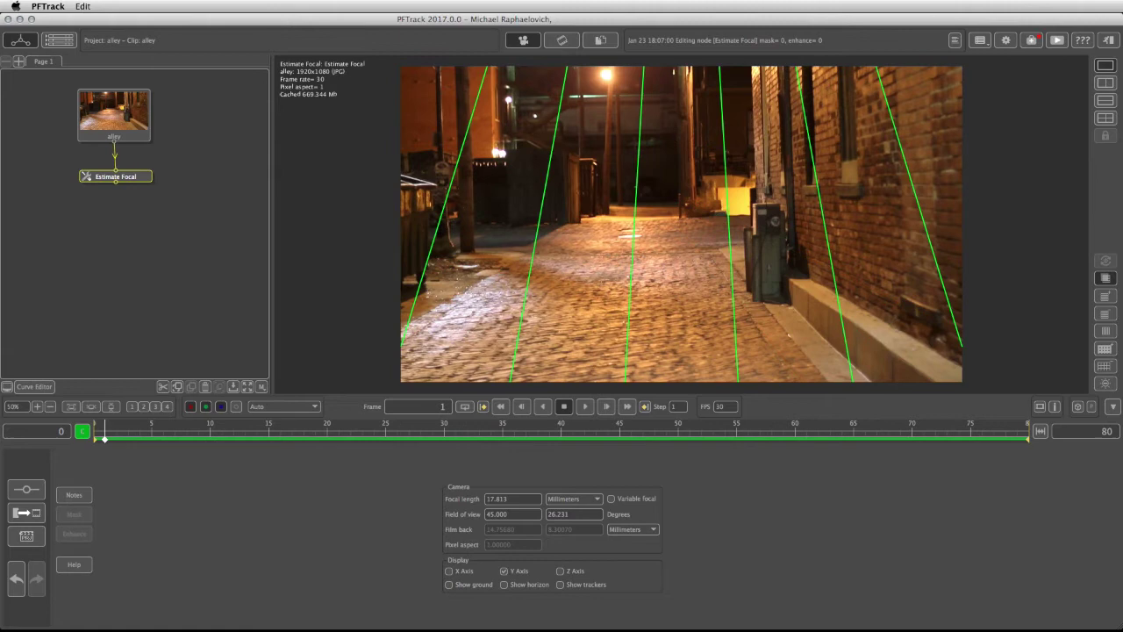
drag(470, 113, 840, 78)
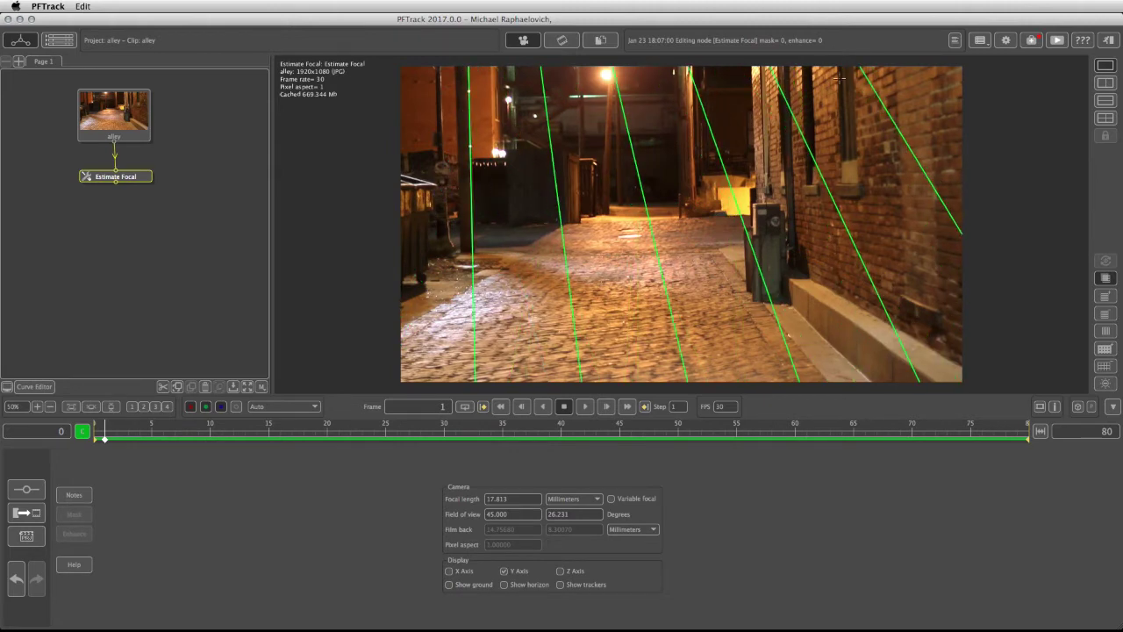
drag(805, 129, 813, 133)
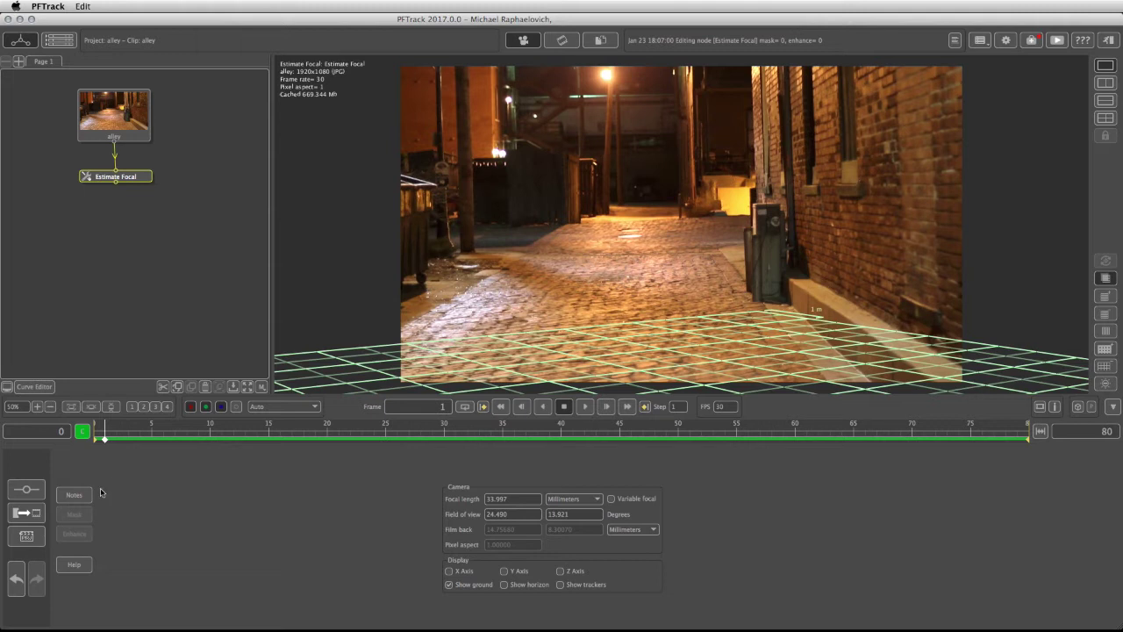
Drag an Image Manipulation node from the palette into the tree beneath Estimate Focal
click(35, 492)
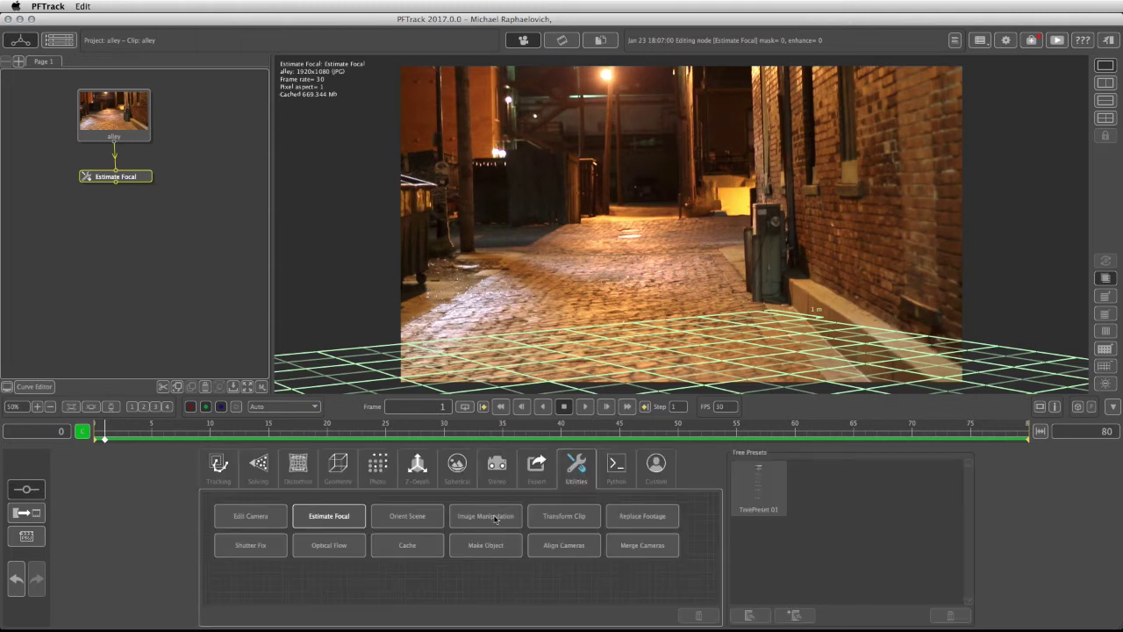
drag(494, 519, 90, 214)
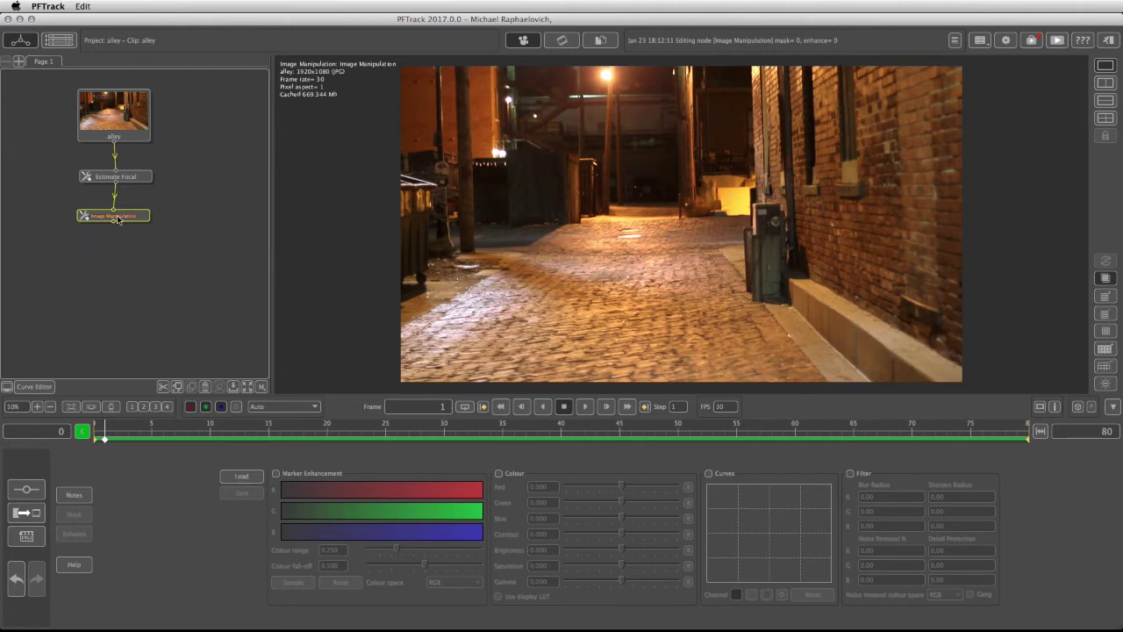
drag(118, 218, 120, 219)
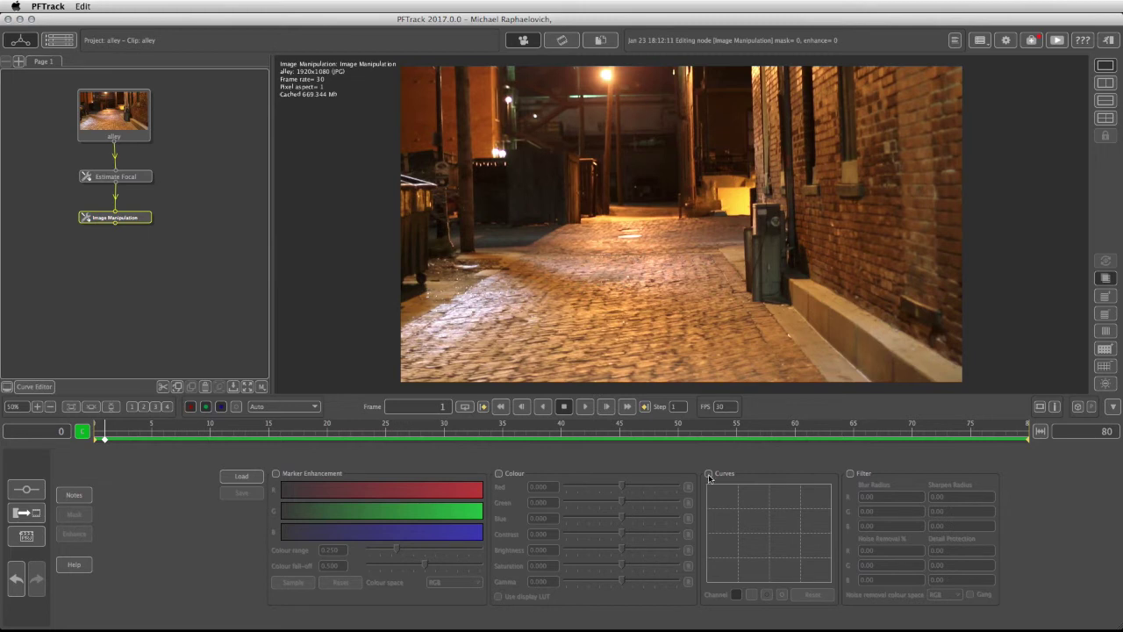
Enable Curves and shape an S-curve with the midpoint and an added upper point for contrast
click(769, 533)
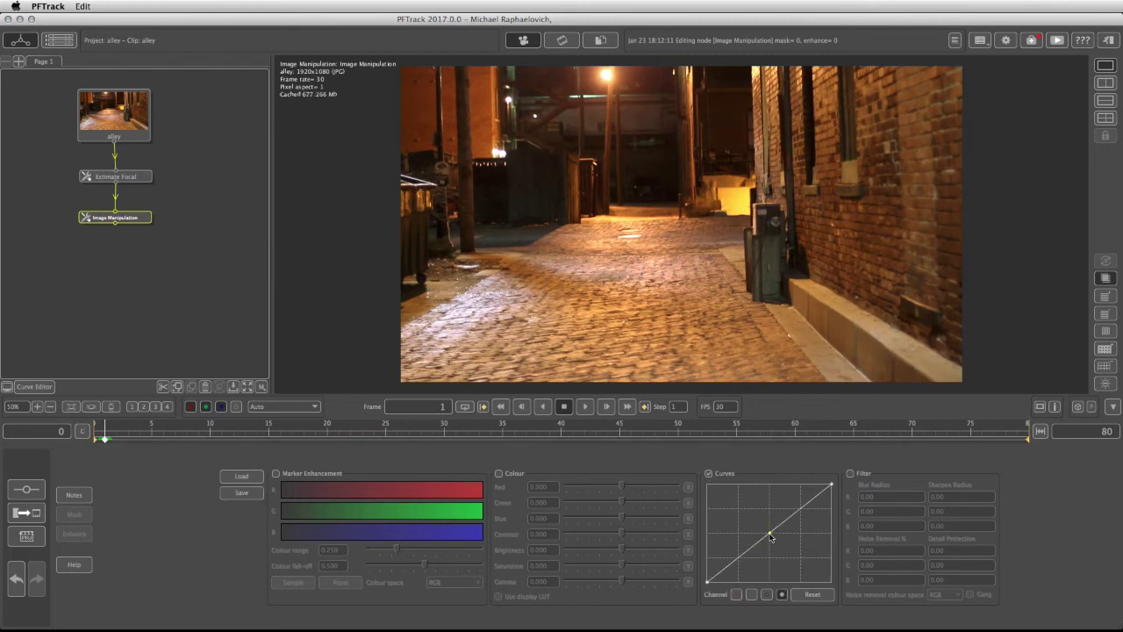
mouse_move(774, 538)
mouse_down()
mouse_move(770, 527)
mouse_move(772, 539)
mouse_up()
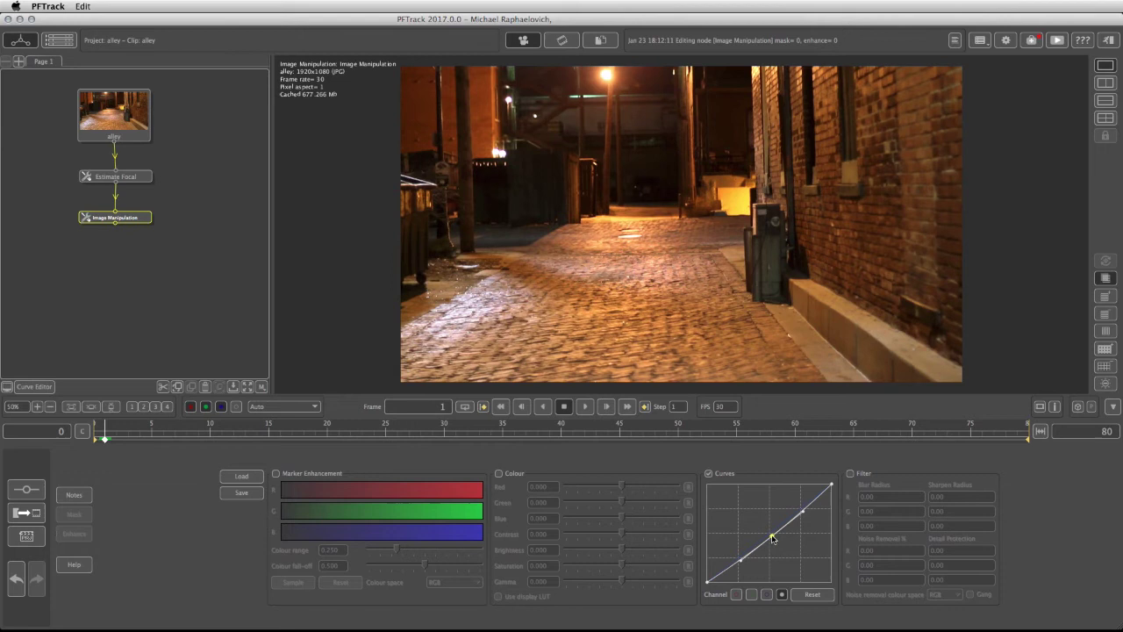
click(811, 506)
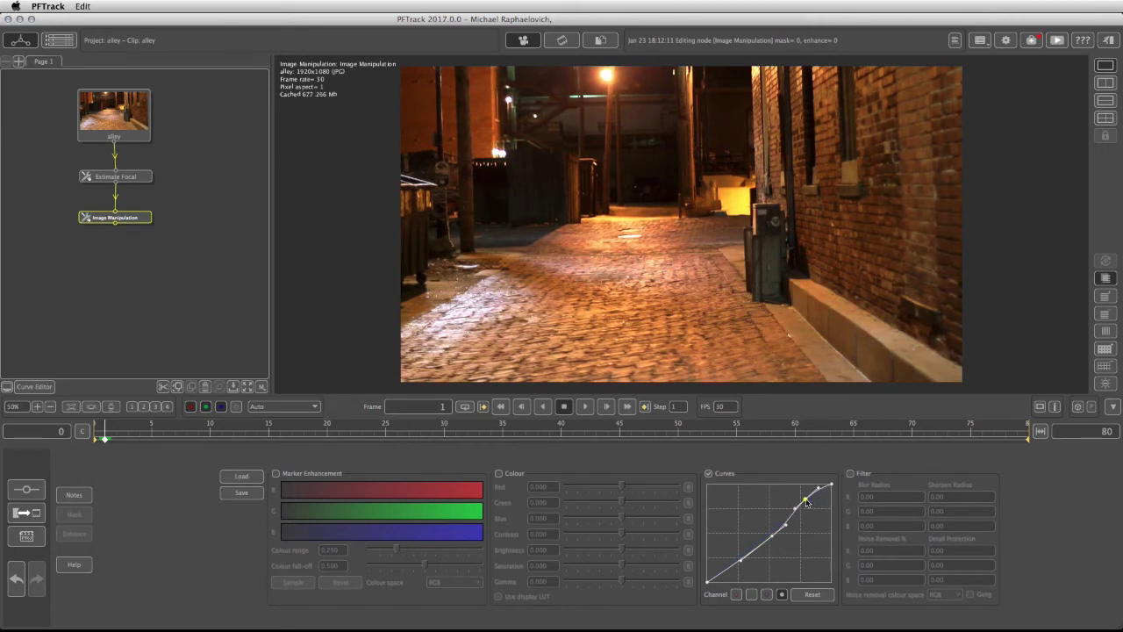
drag(810, 506, 809, 505)
Enable Filter, raise the ganged blur radius to 0.4, then unlink the channels
click(851, 474)
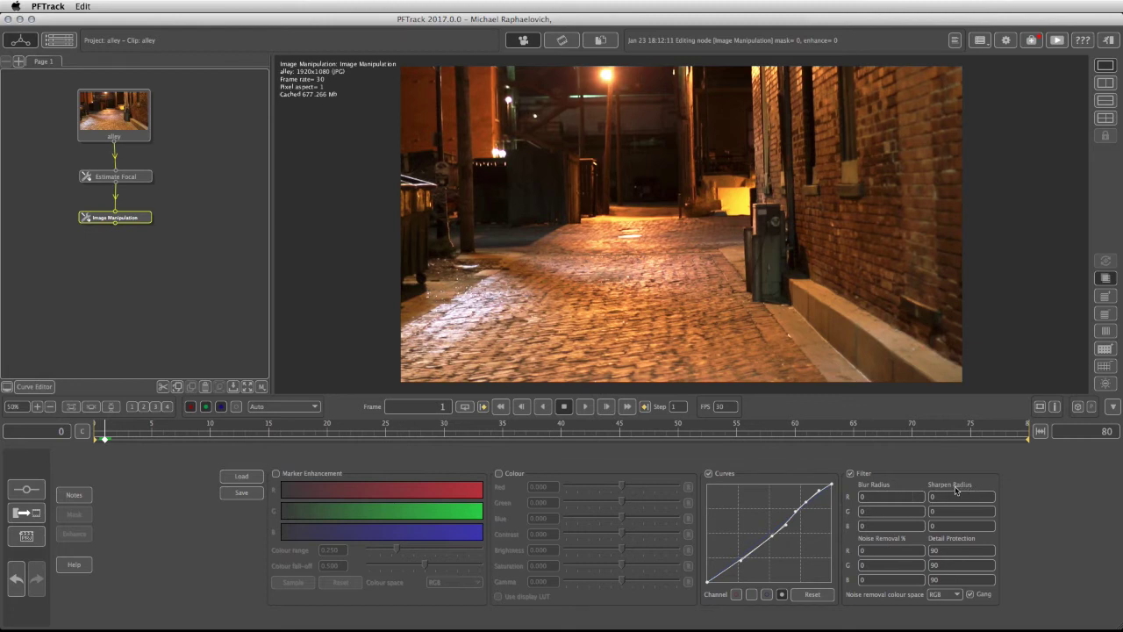
drag(853, 540, 867, 485)
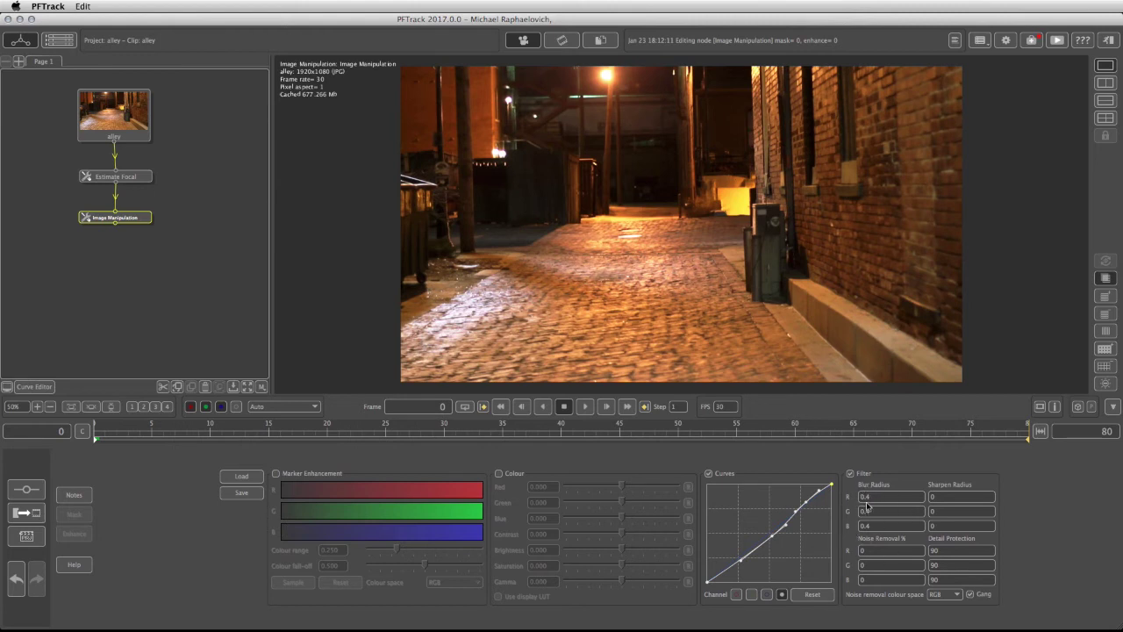
click(970, 595)
Set the blur radius to 0 on red, 0 on green and 0.7 on blue
double_click(871, 497)
text(0)
double_click(870, 510)
text(0)
double_click(890, 526)
text(0.7)
Show only the blue channel and scrub the clip from frame 23 to around frame 66
click(206, 407)
click(190, 406)
drag(619, 437, 360, 443)
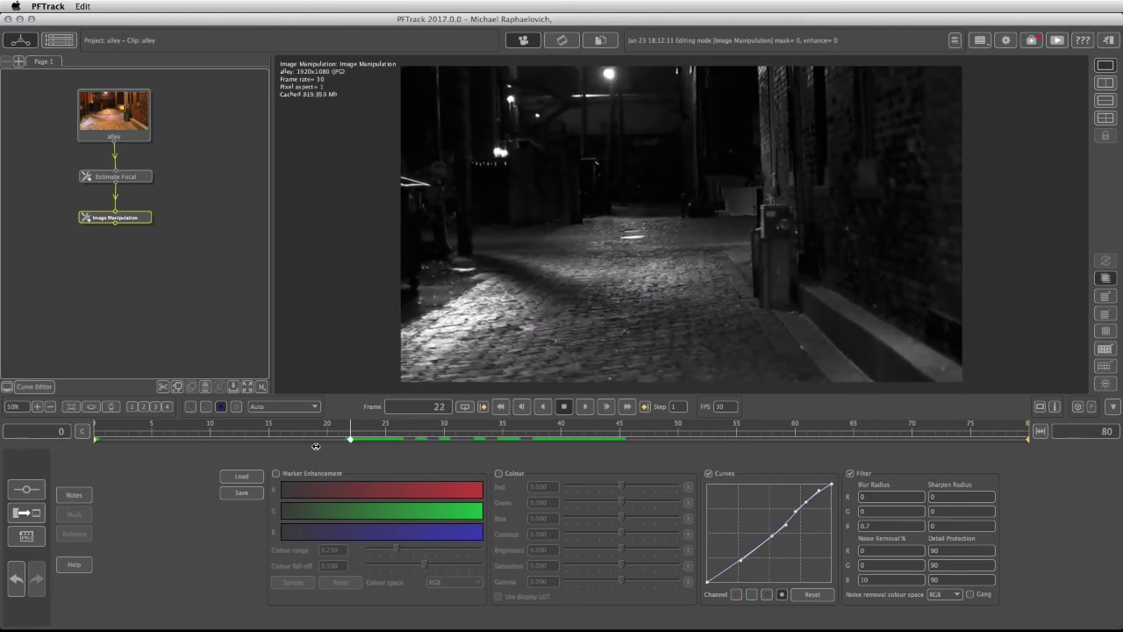
click(876, 437)
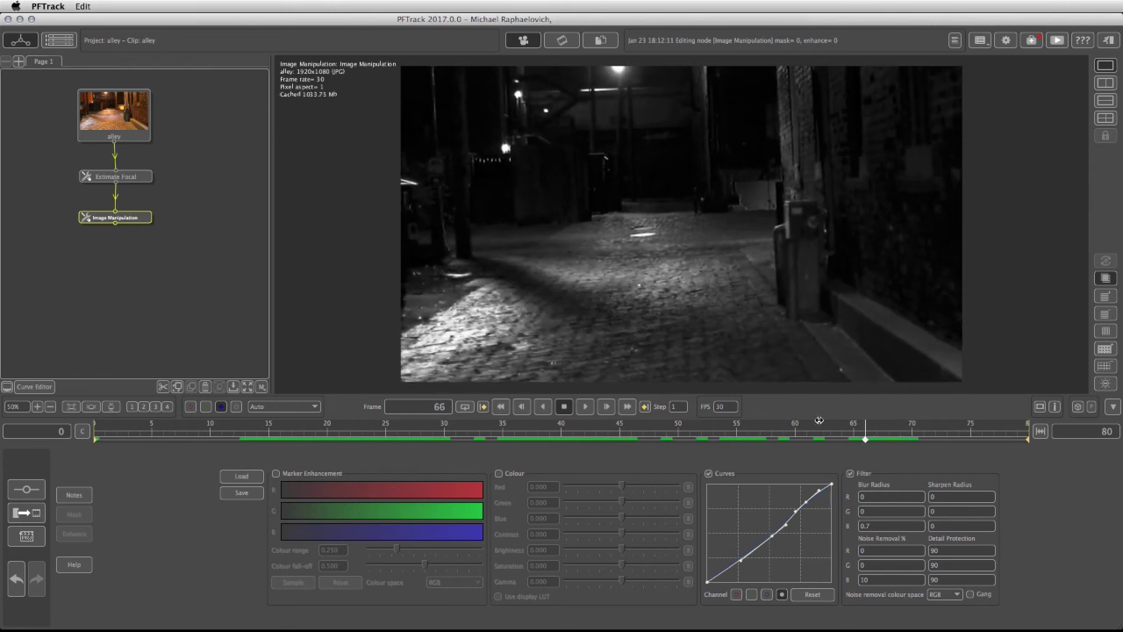